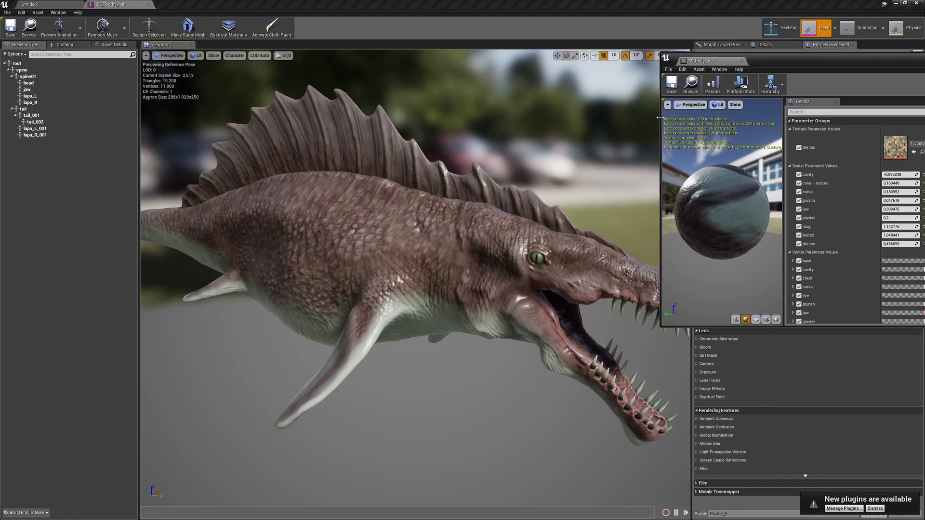
# - Widen the fish's material instance window so all its parameters fit on screen
pyautogui.moveTo(659, 118); pyautogui.dragTo(754, 110)
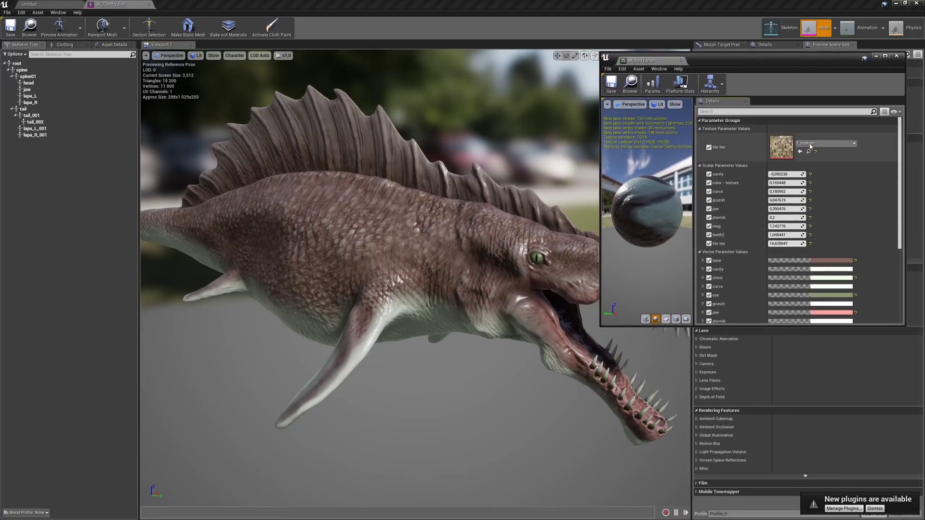
# - Set tile tex to T_body_BaseColor, raise color-texture and tile tex values, and lower cavity
pyautogui.click(826, 143)
pyautogui.click(826, 302)
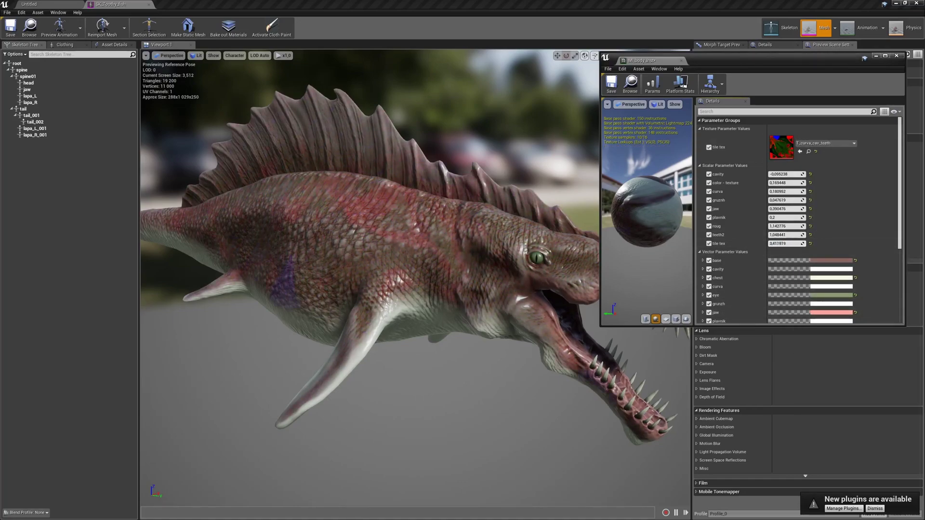
pyautogui.moveTo(791, 183); pyautogui.dragTo(814, 183)
pyautogui.click(826, 143)
pyautogui.click(820, 292)
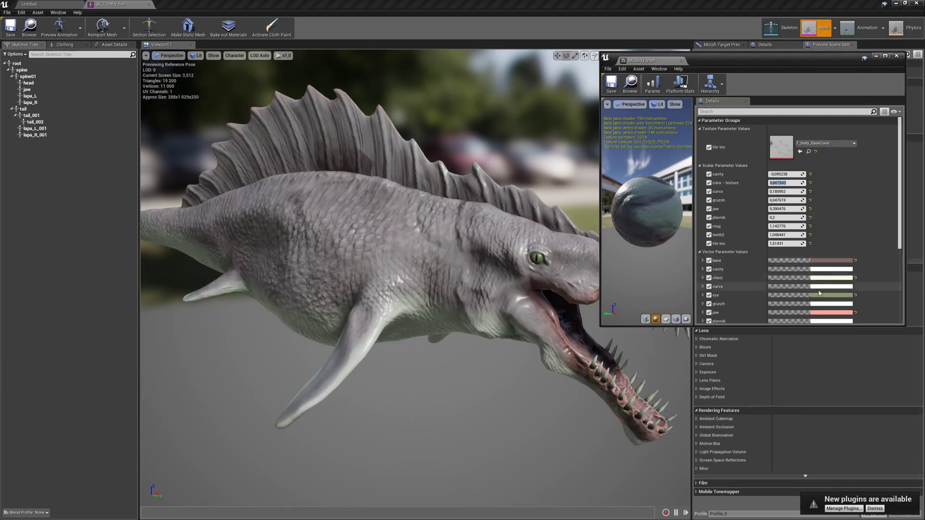
pyautogui.moveTo(787, 244); pyautogui.dragTo(819, 244)
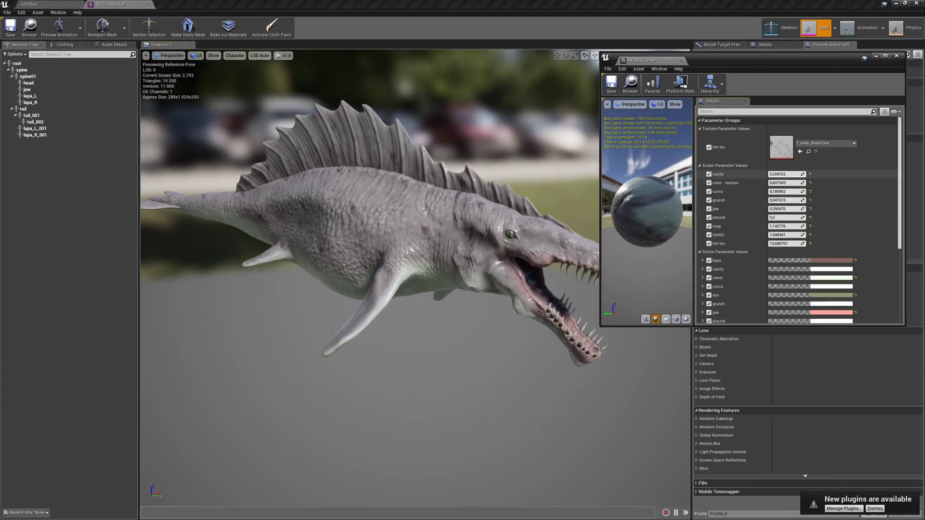
pyautogui.moveTo(791, 176)
pyautogui.mouseDown()
pyautogui.moveTo(771, 183)
pyautogui.moveTo(800, 192)
pyautogui.mouseUp()
# - Try and discard a new curva colour, then raise gruznh for lighter speckles
pyautogui.scroll(-3, 809, 271)
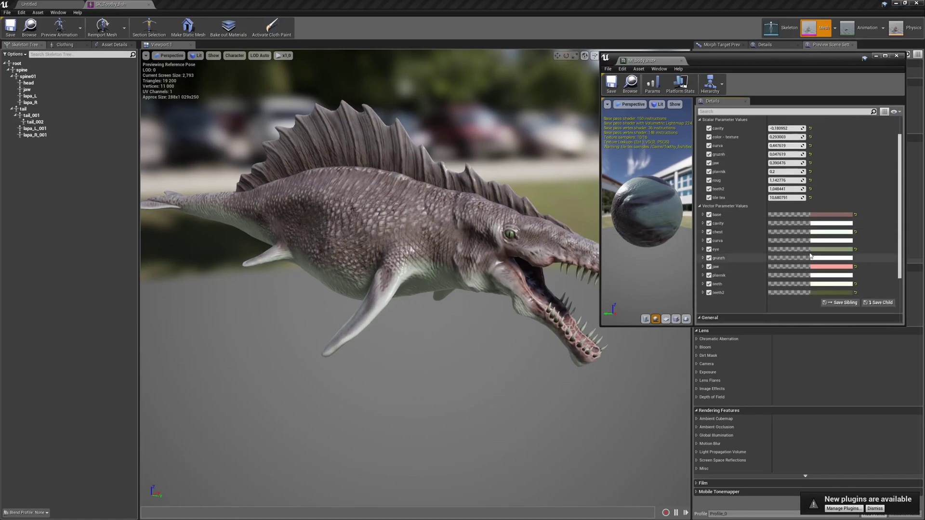
pyautogui.click(838, 243)
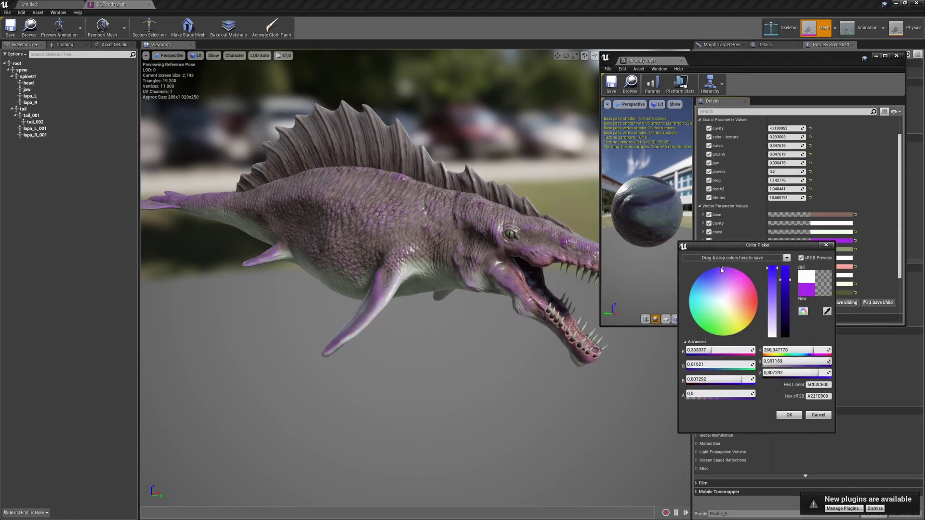
pyautogui.moveTo(708, 294); pyautogui.dragTo(726, 304)
pyautogui.click(825, 245)
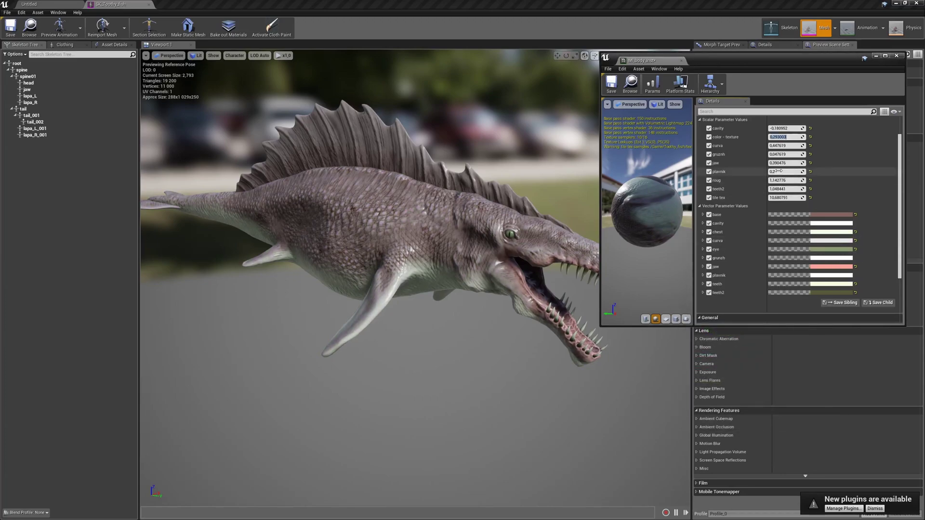
pyautogui.moveTo(790, 154); pyautogui.dragTo(799, 153)
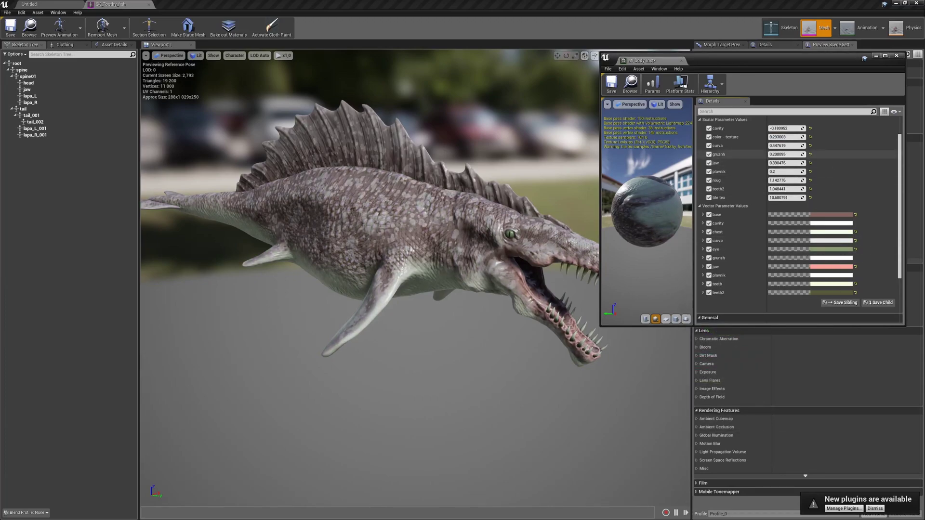
# - Darken the grunzh colour and lower the teeth2 and plavnik scalar values
pyautogui.click(834, 259)
pyautogui.click(777, 311)
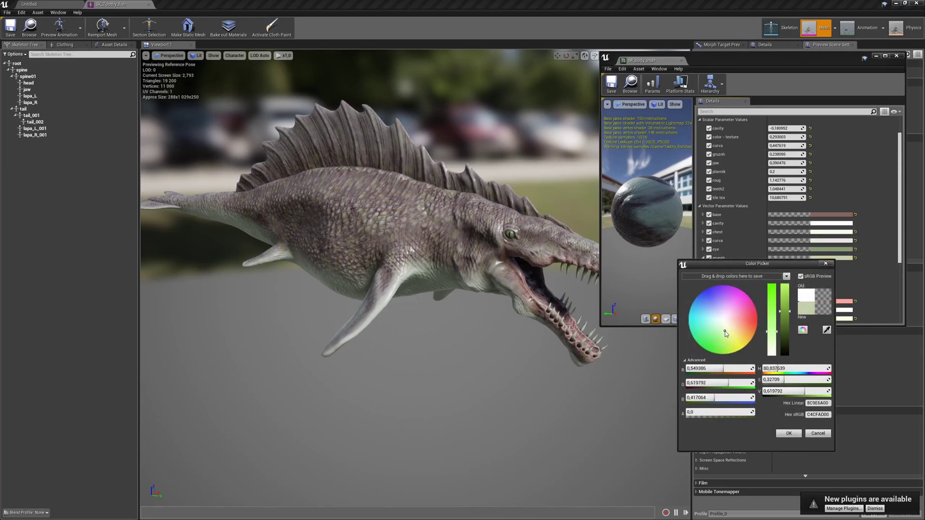
pyautogui.click(785, 137)
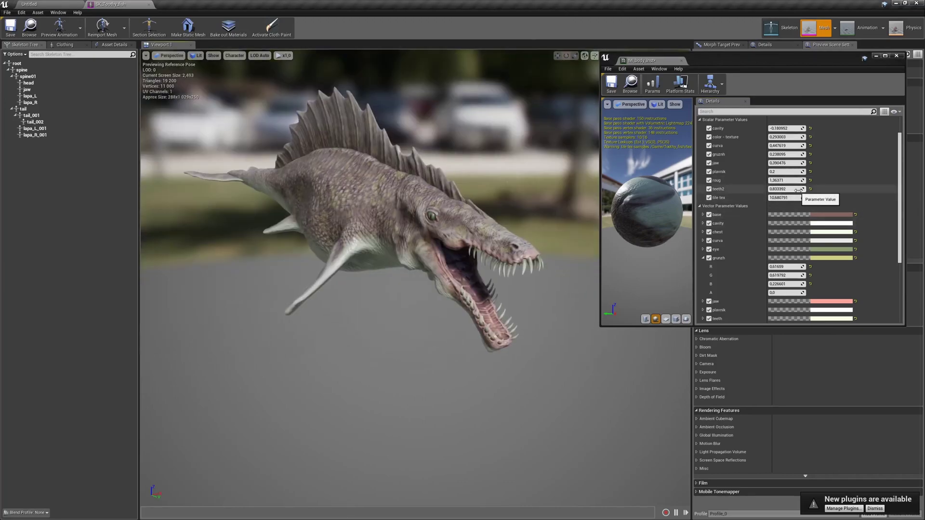
pyautogui.moveTo(798, 189); pyautogui.dragTo(786, 189)
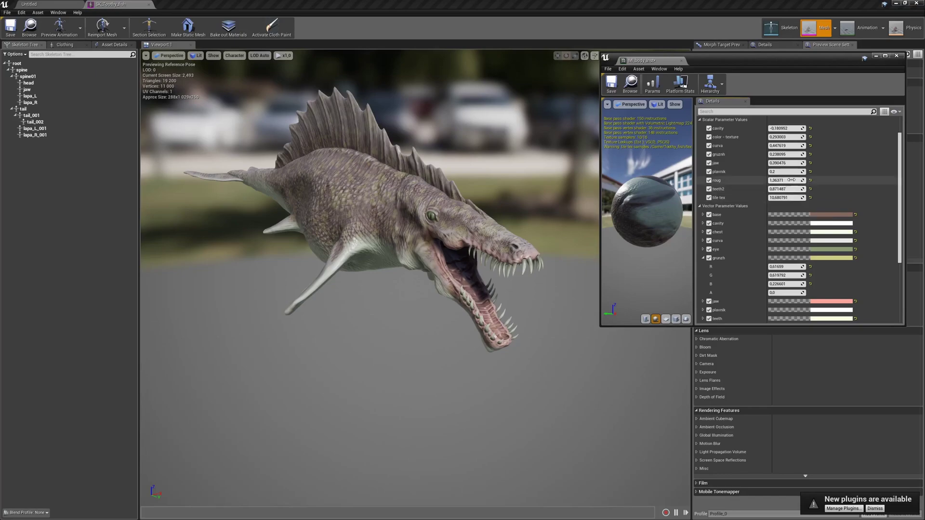
pyautogui.moveTo(788, 172); pyautogui.dragTo(776, 172)
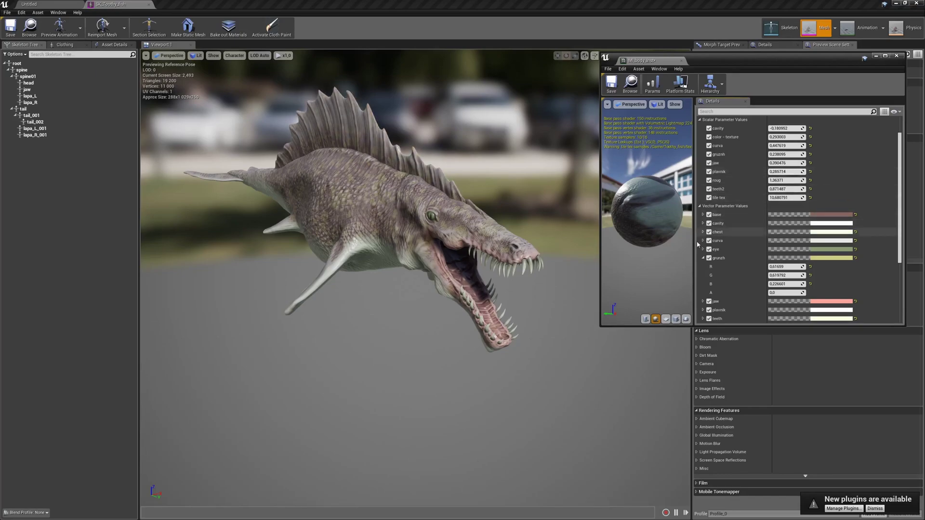
# - Make the jaw colour orange, leave fin and eye colours unchanged, and close the material instance
pyautogui.scroll(-1, 756, 310)
pyautogui.click(809, 289)
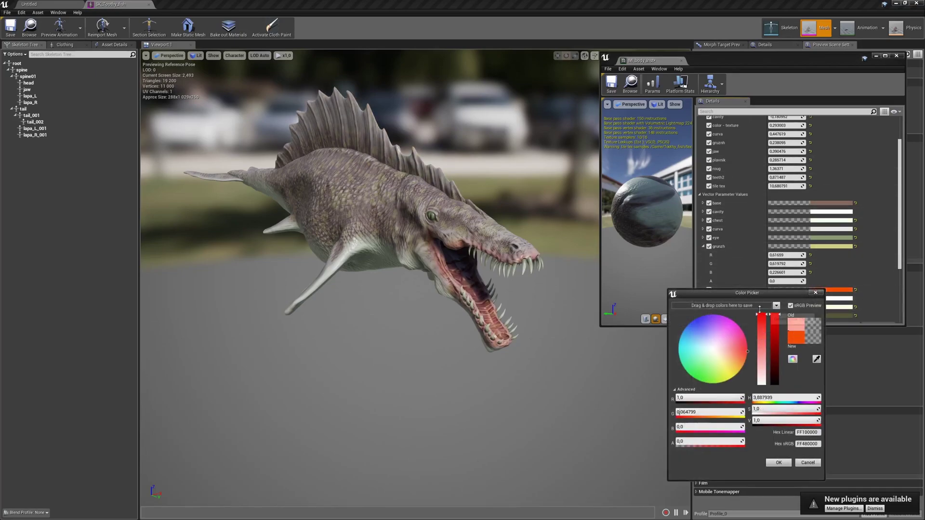
pyautogui.click(815, 292)
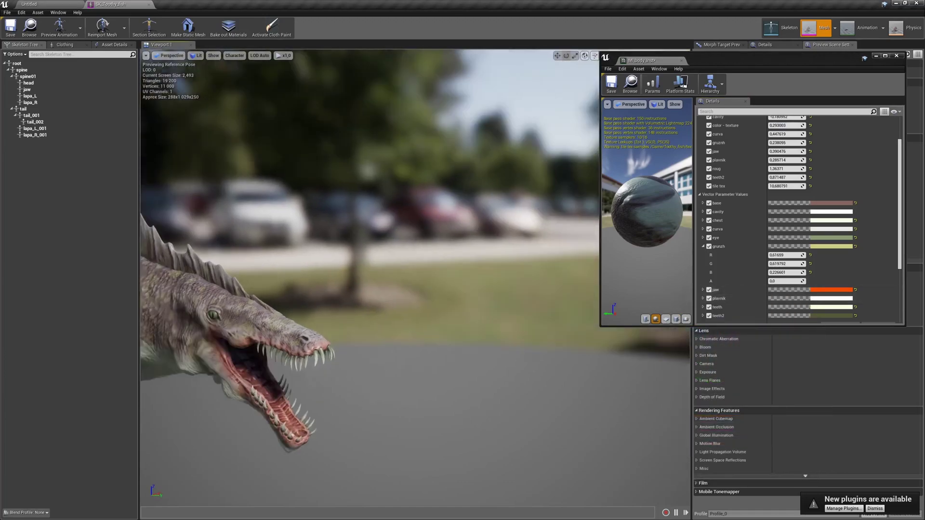
pyautogui.click(814, 300)
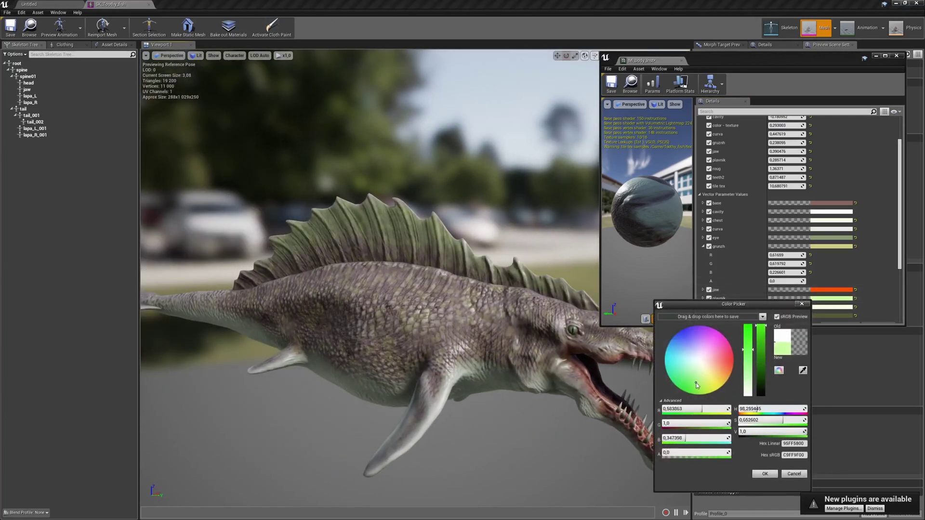
pyautogui.moveTo(696, 385); pyautogui.dragTo(701, 366)
pyautogui.click(764, 473)
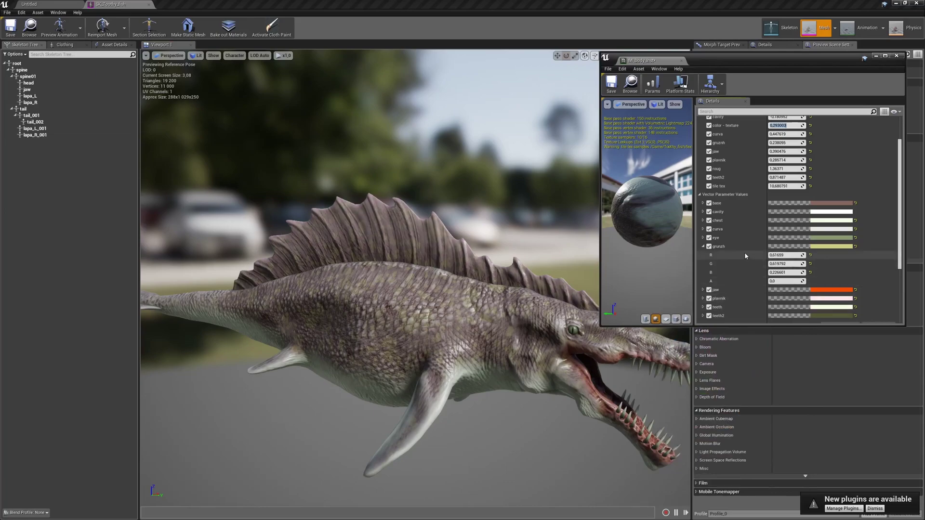
pyautogui.click(801, 241)
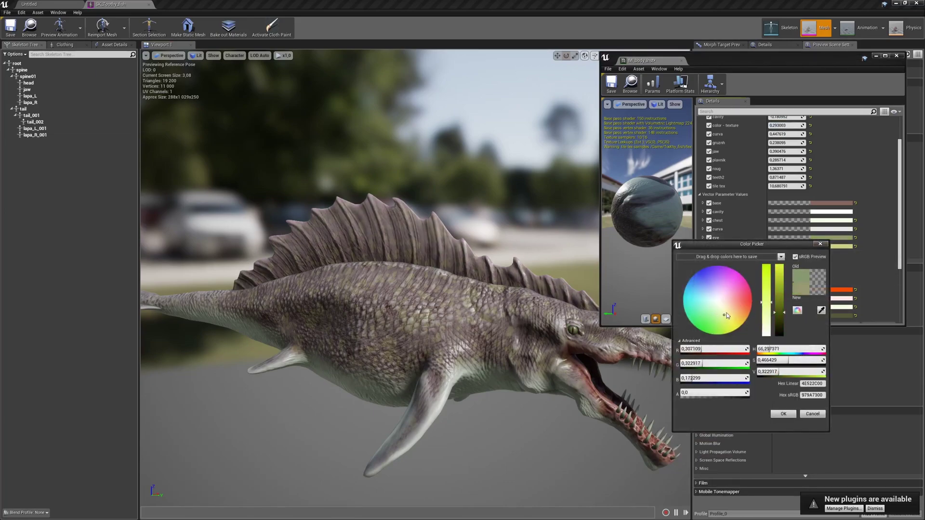
pyautogui.click(820, 244)
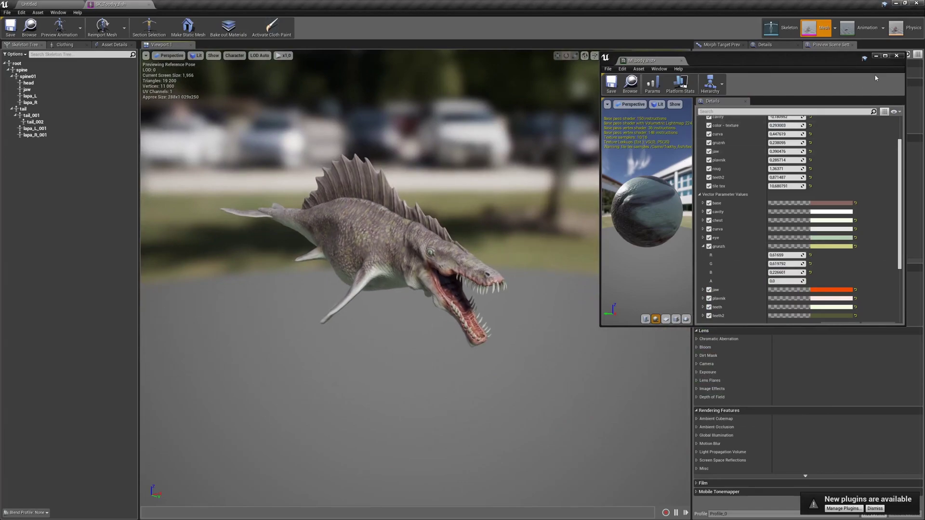
pyautogui.click(896, 56)
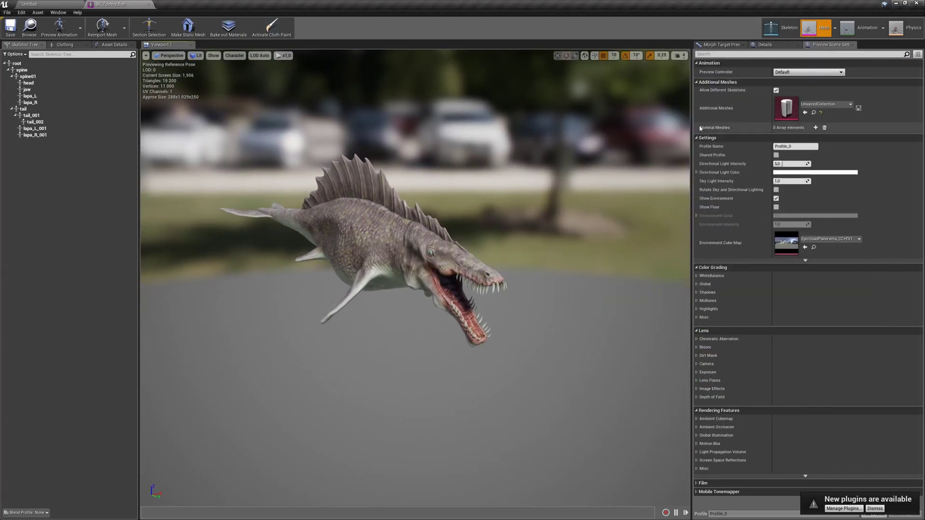
# - Preview SK_Toothy_fish02 from the Toothy_fish mesh folder, then close the mesh editors
pyautogui.click(56, 7)
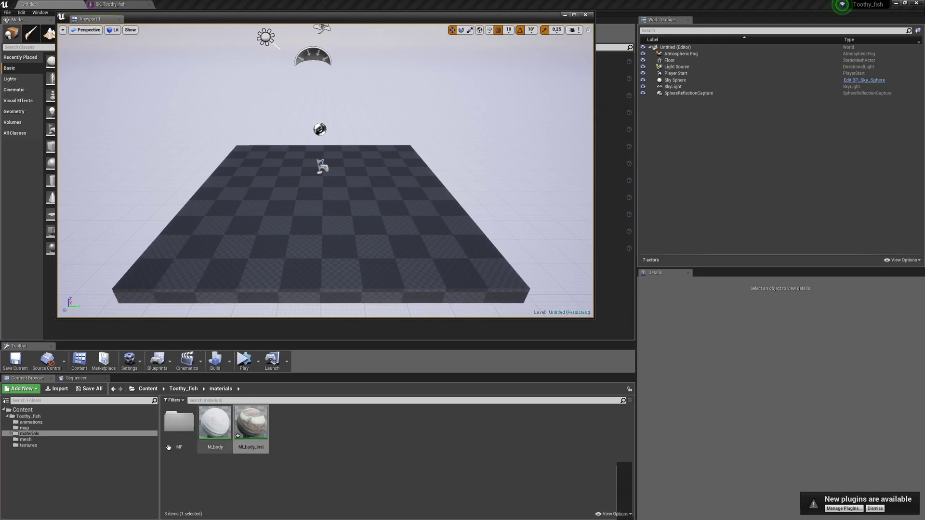
pyautogui.click(24, 439)
pyautogui.doubleClick(215, 429)
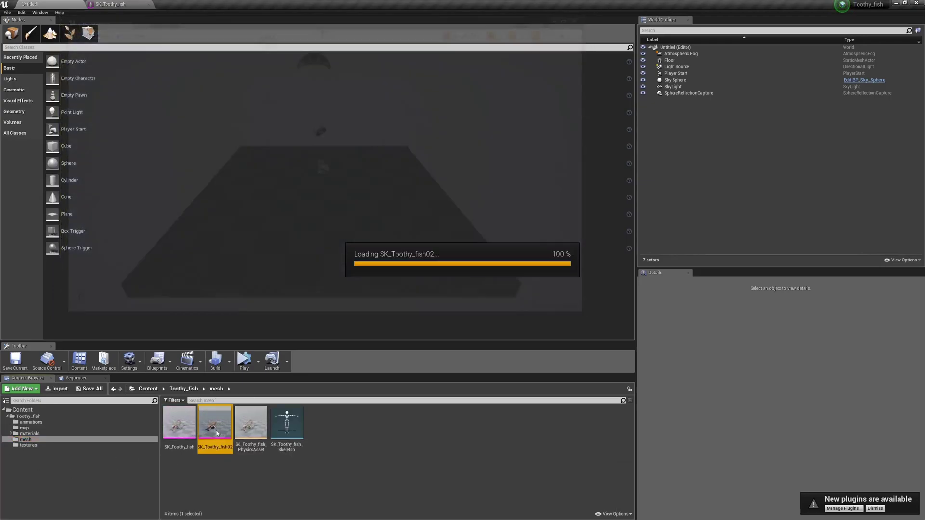
pyautogui.moveTo(464, 328); pyautogui.dragTo(482, 366)
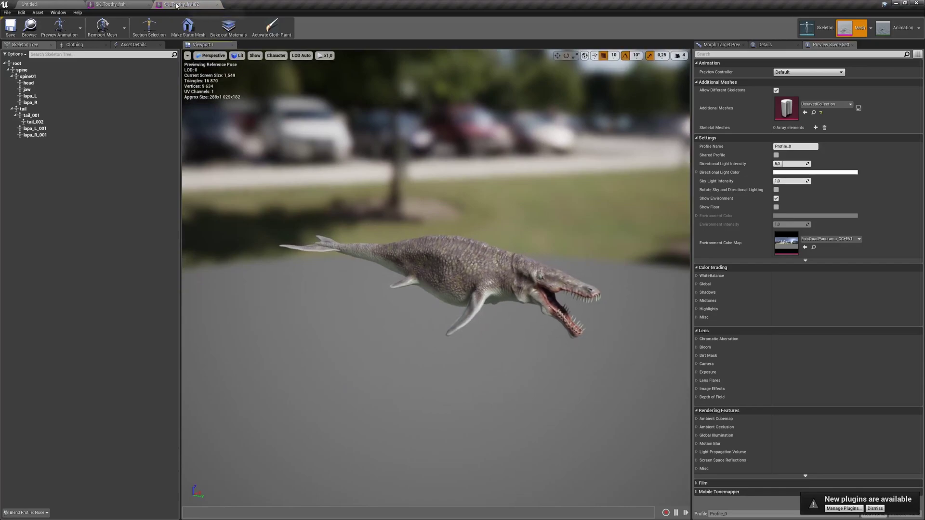
pyautogui.click(149, 6)
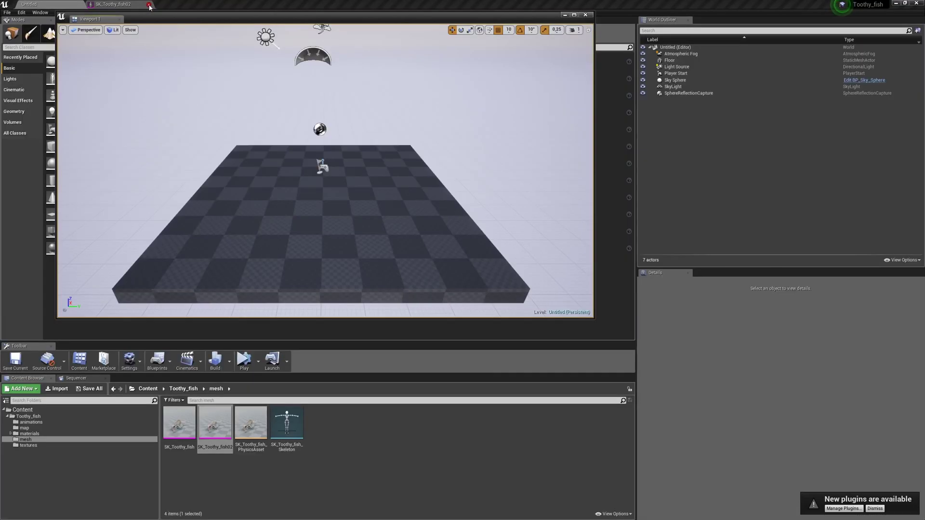
pyautogui.doubleClick(243, 425)
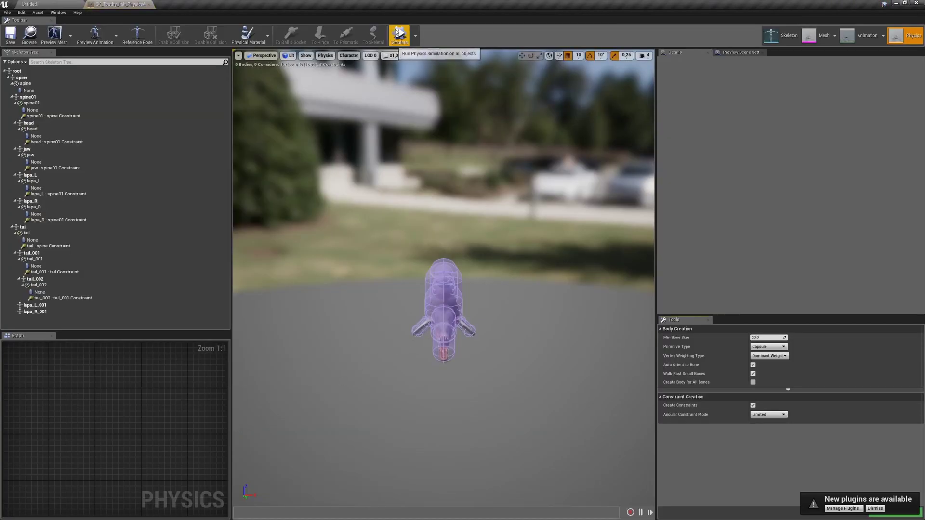
pyautogui.click(398, 34)
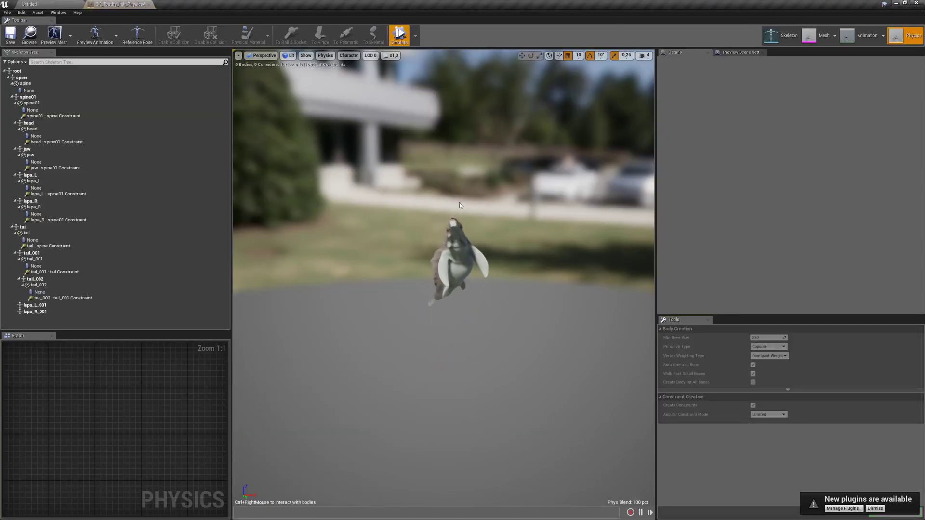
pyautogui.moveTo(464, 121)
pyautogui.keyDown('ctrl'); pyautogui.mouseDown(button='right')
pyautogui.moveTo(561, 209)
pyautogui.moveTo(518, 322)
pyautogui.mouseUp(button='right'); pyautogui.keyUp('ctrl')
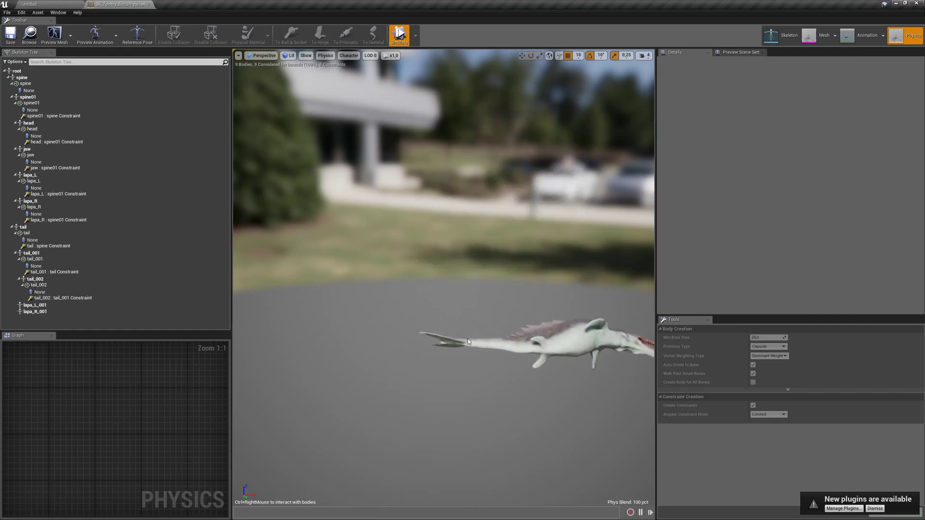
pyautogui.keyDown('ctrl'); pyautogui.moveTo(467, 341); pyautogui.dragTo(433, 82, button='right'); pyautogui.keyUp('ctrl')
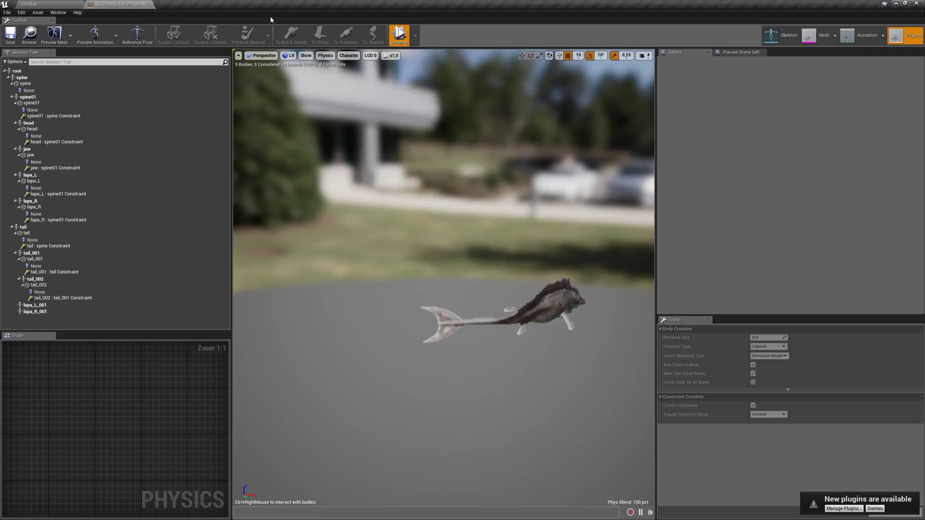
pyautogui.click(150, 4)
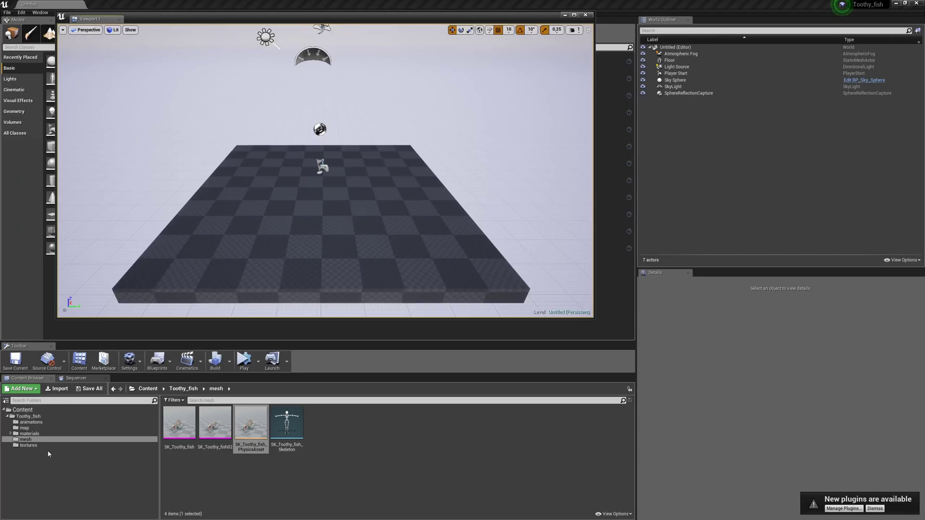
# - Load the Toothy_fish map from the map folder, answering the save prompt, and maximize Viewport 1
pyautogui.click(57, 428)
pyautogui.doubleClick(172, 419)
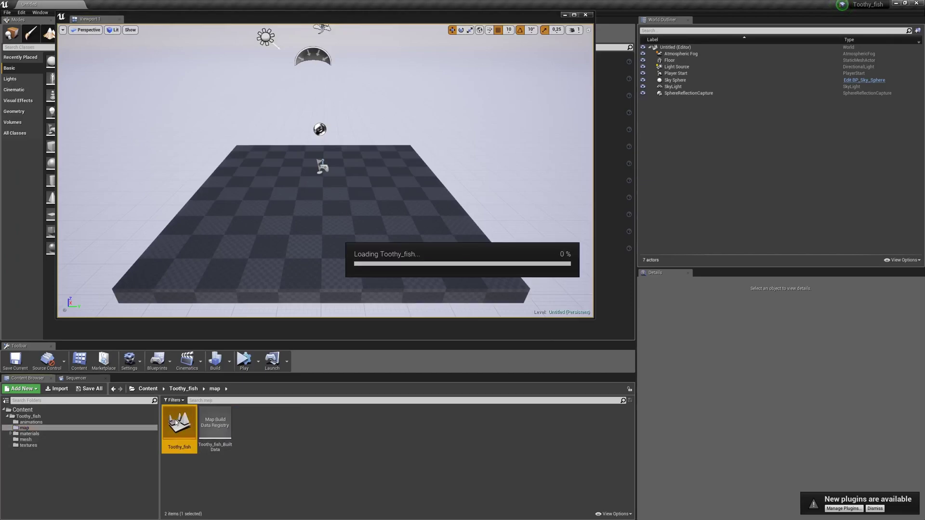
pyautogui.click(501, 331)
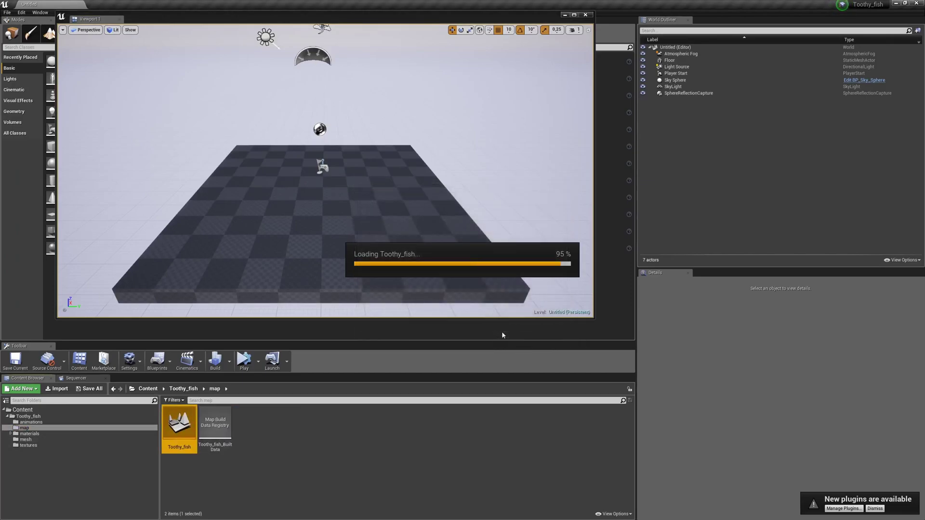
pyautogui.click(574, 16)
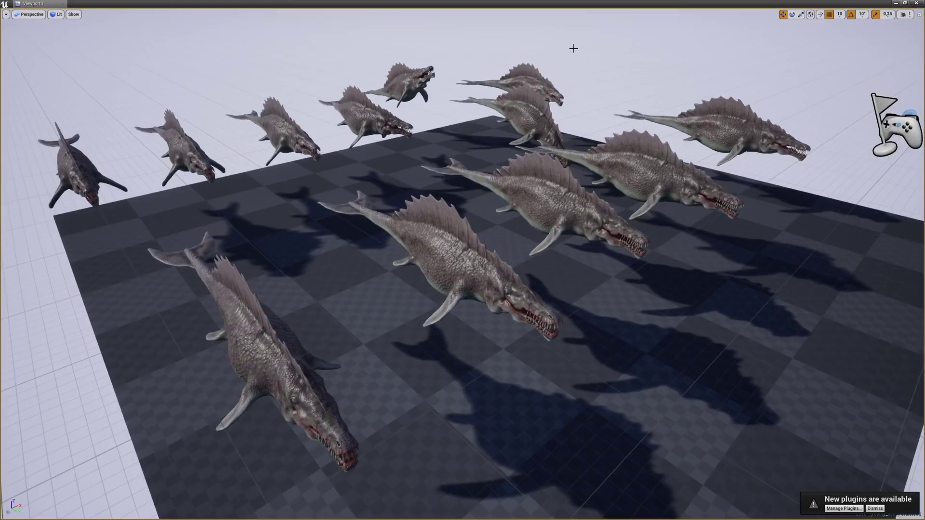
# - Turn off Grid in the Show menu and fly the camera around the swimming fish
pyautogui.moveTo(516, 157); pyautogui.dragTo(501, 86)
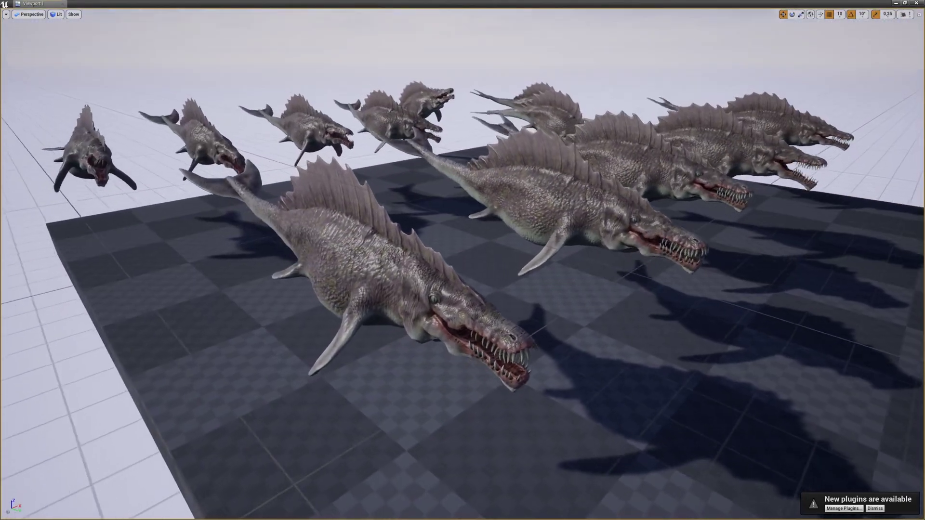
pyautogui.click(74, 14)
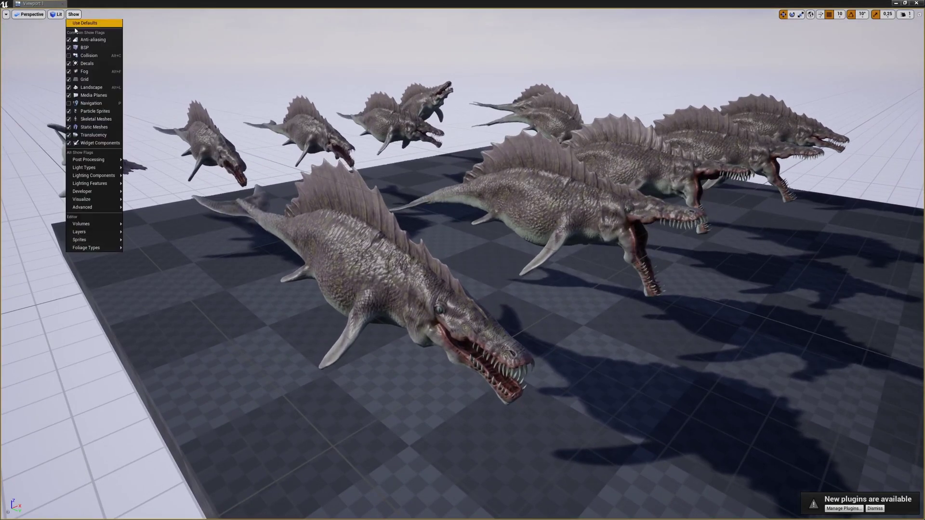
pyautogui.click(83, 80)
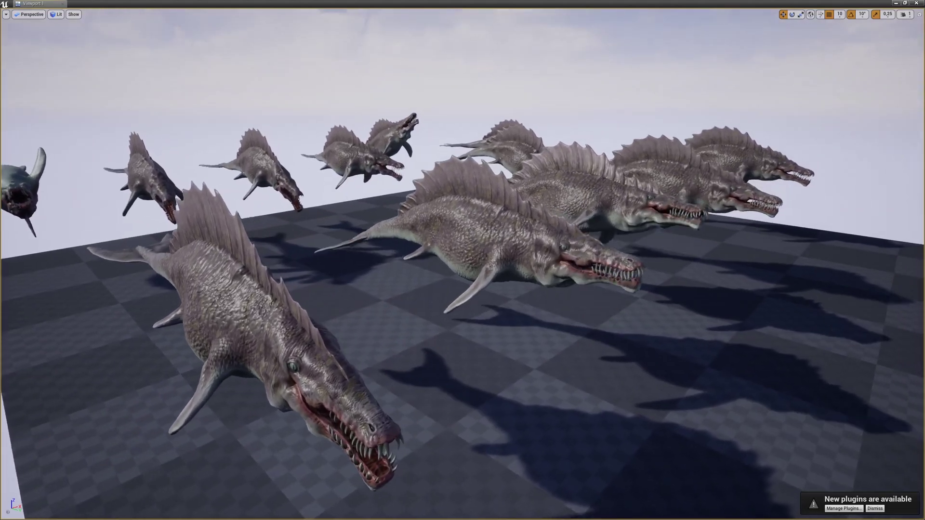
pyautogui.moveTo(588, 278); pyautogui.dragTo(587, 276, button='right')
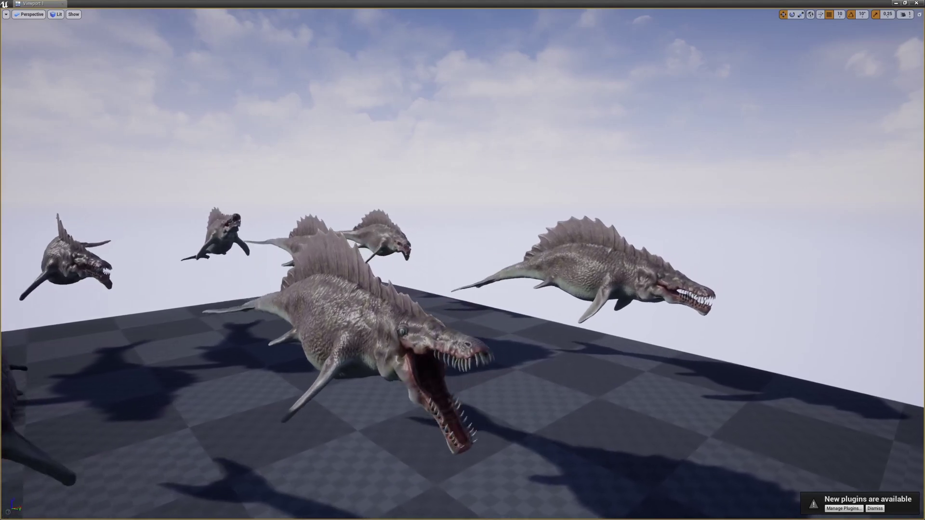
pyautogui.moveTo(588, 276); pyautogui.dragTo(553, 280, button='right')
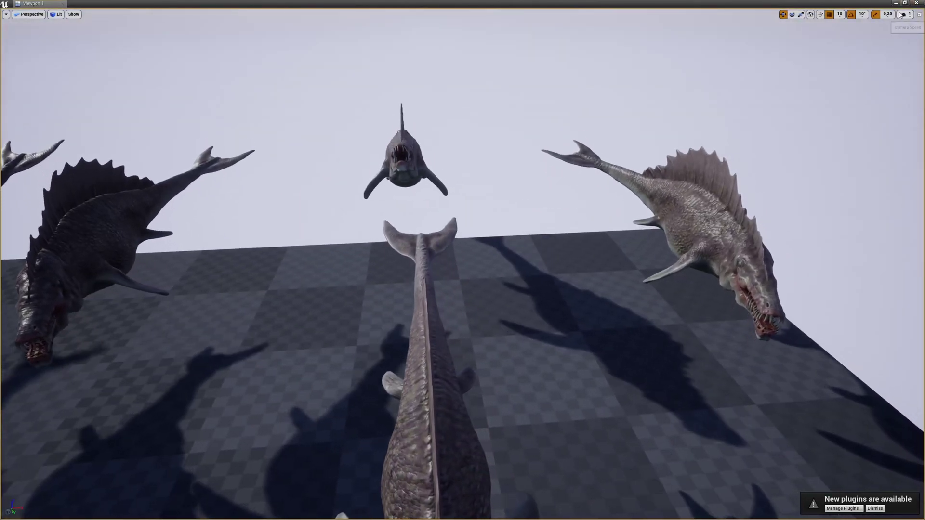
pyautogui.click(901, 15)
pyautogui.moveTo(657, 143); pyautogui.dragTo(657, 143, button='right')
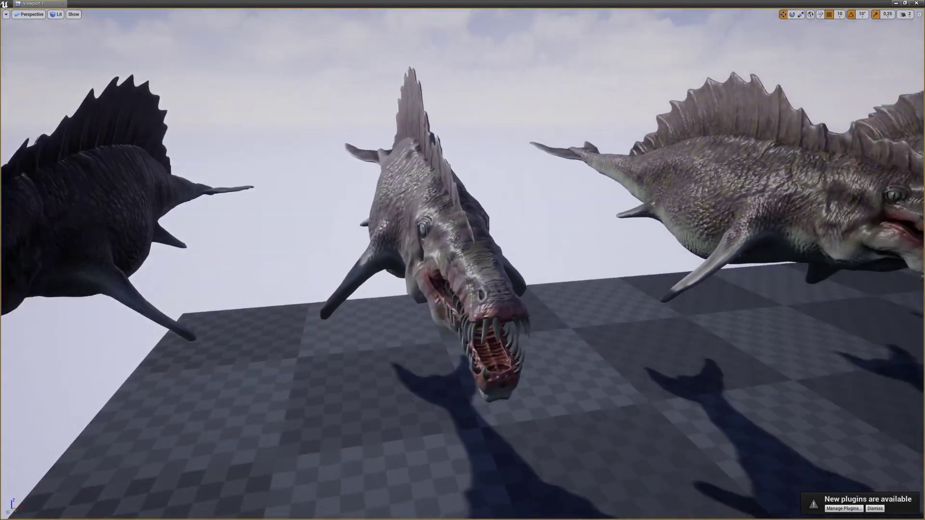
pyautogui.moveTo(656, 143); pyautogui.dragTo(657, 143, button='right')
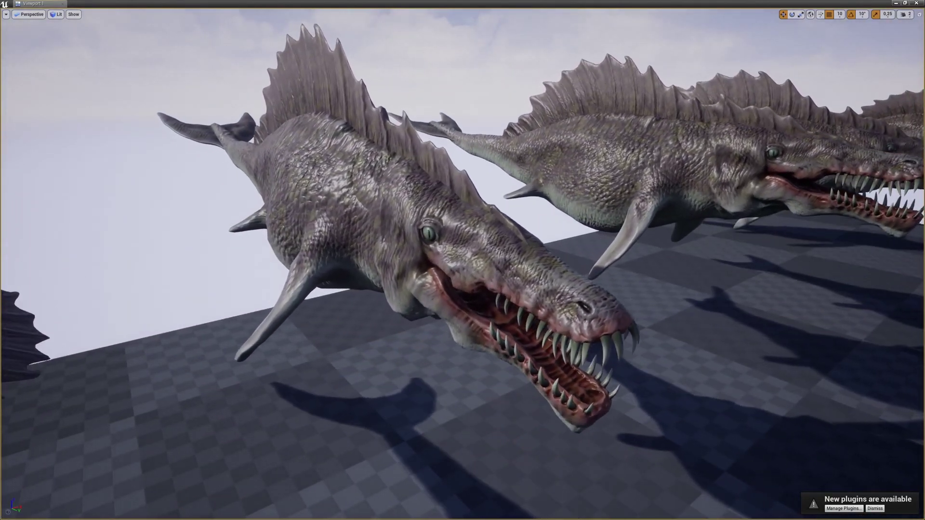